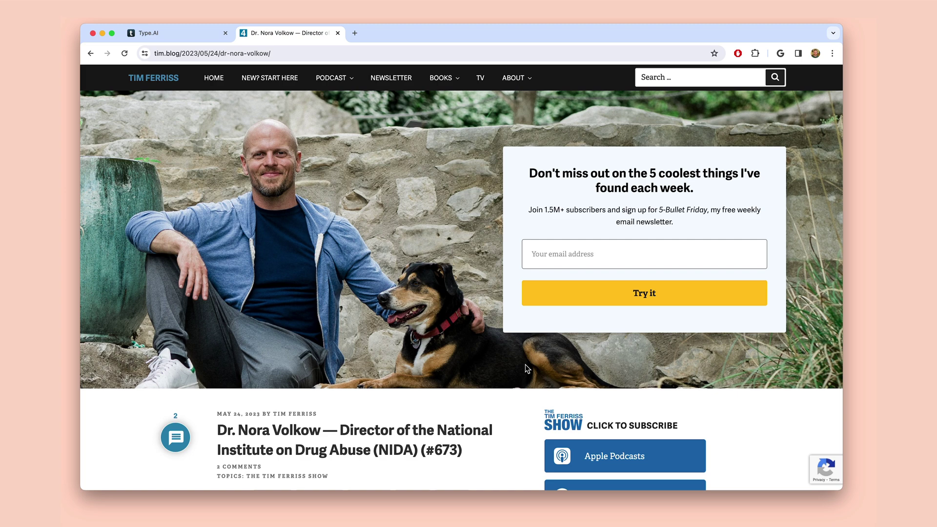
Scroll the tim.blog Nora Volkow episode page down to its timestamped show notes and quotes
scroll(527, 369, "down", 6)
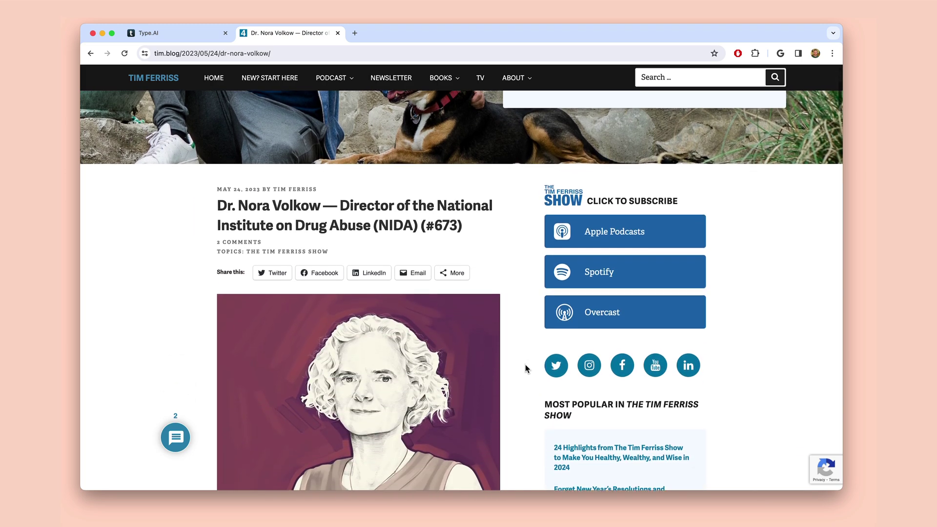
scroll(525, 366, "down", 1)
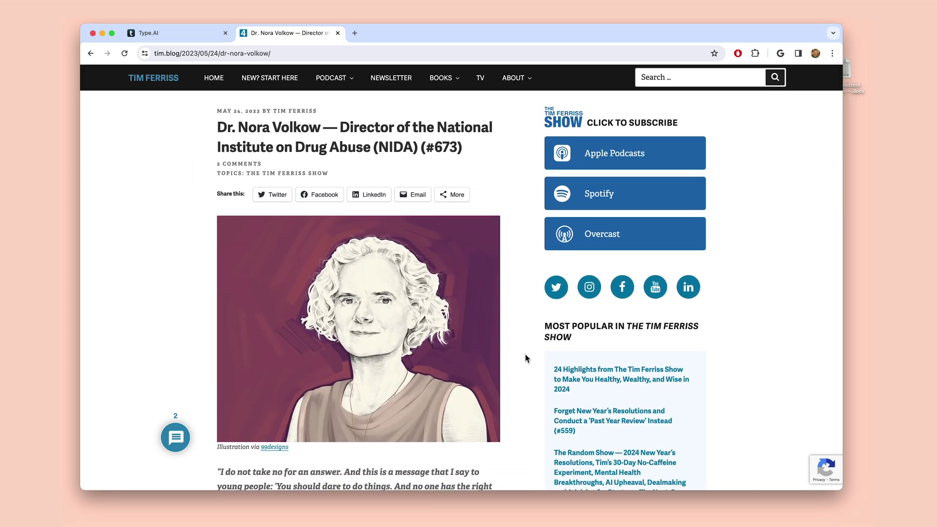
scroll(525, 359, "down", 5)
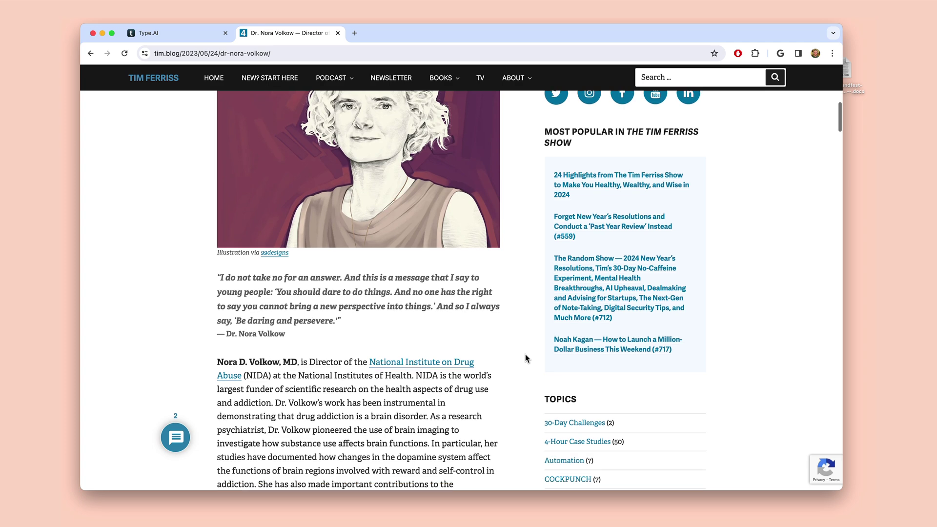
scroll(525, 359, "down", 4)
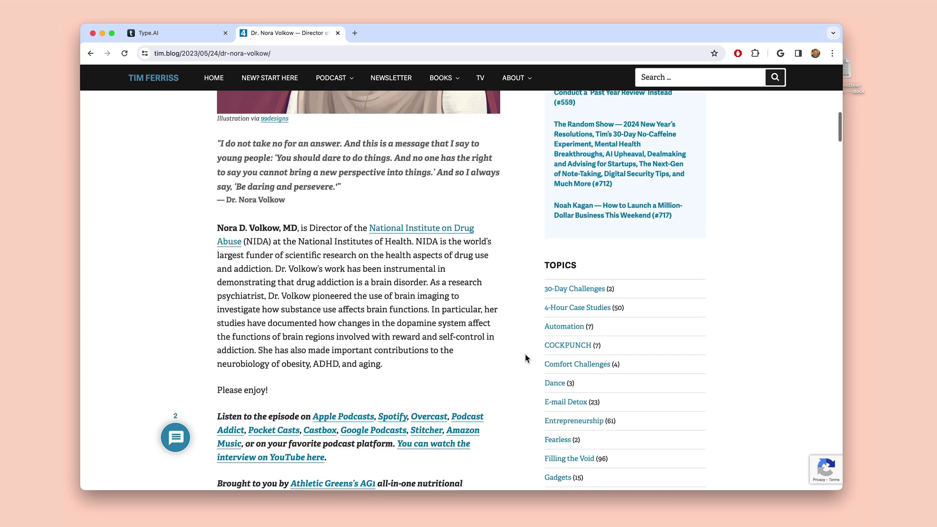
scroll(525, 358, "down", 15)
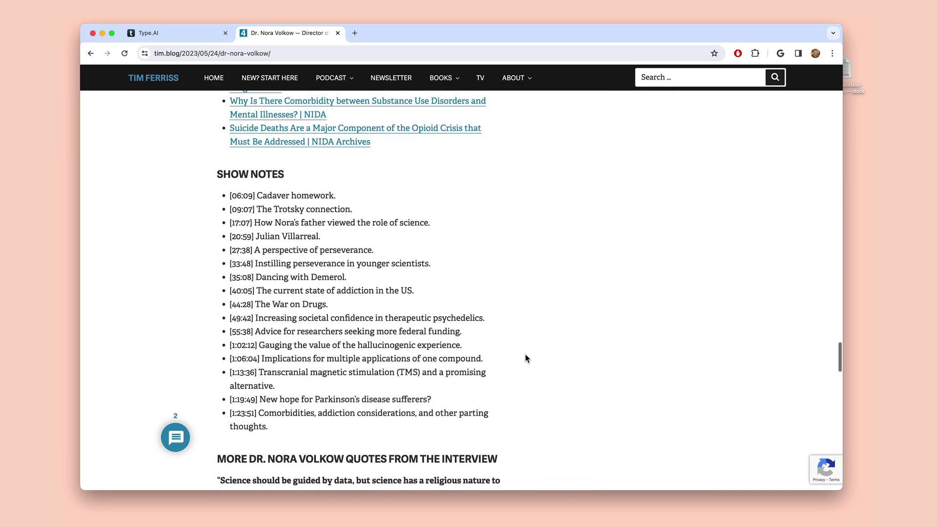
scroll(525, 358, "down", 1)
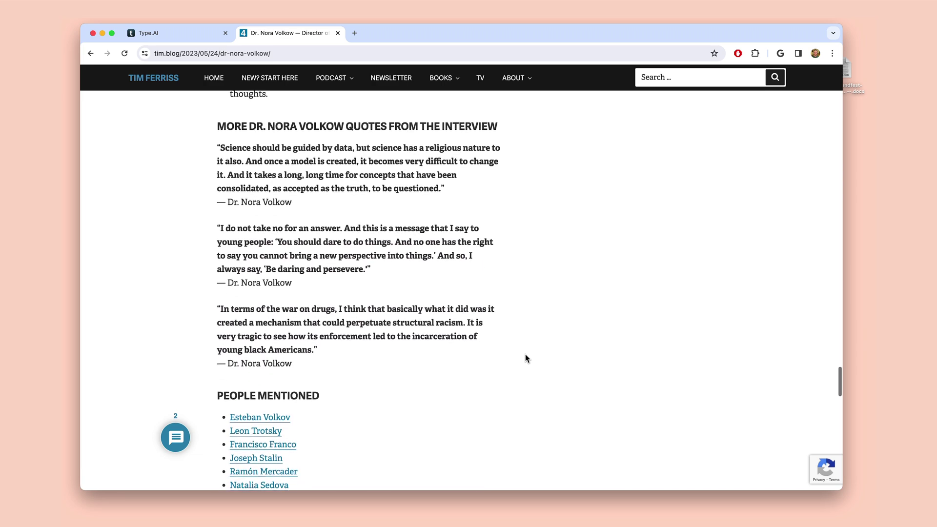
Start a draft request for a podcast episode description and attach the Bill Grundfest transcript .docx
left_click(181, 34)
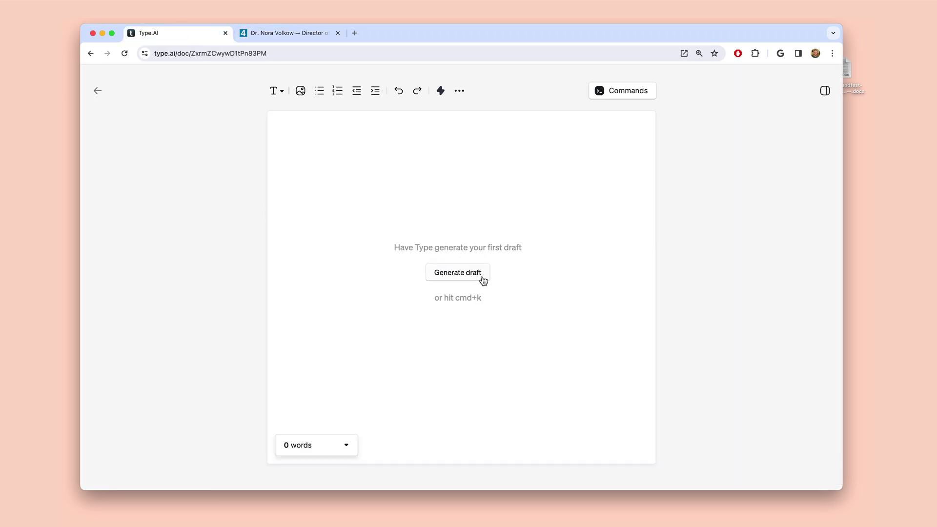
left_click(482, 277)
type("A podcast episode description for my conversation with Bill Grundfest.")
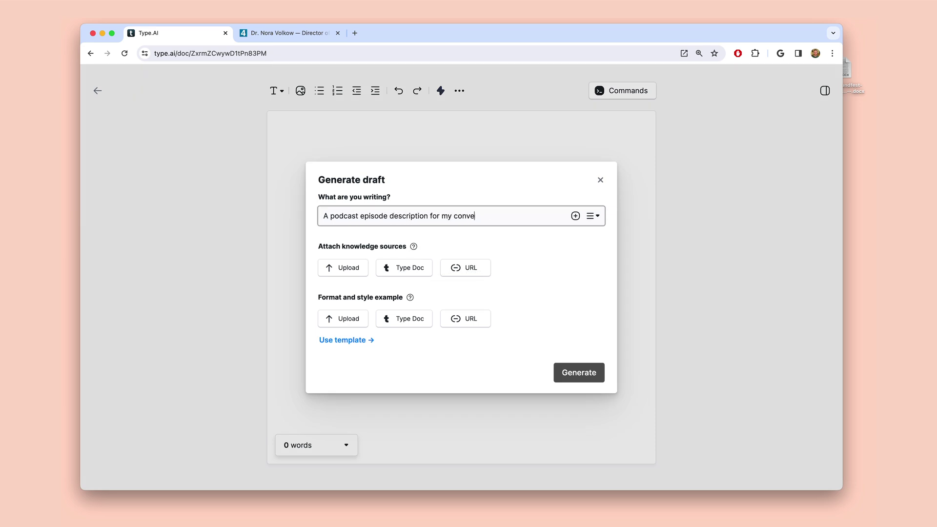
left_click(348, 268)
left_click_drag(848, 72, 451, 238)
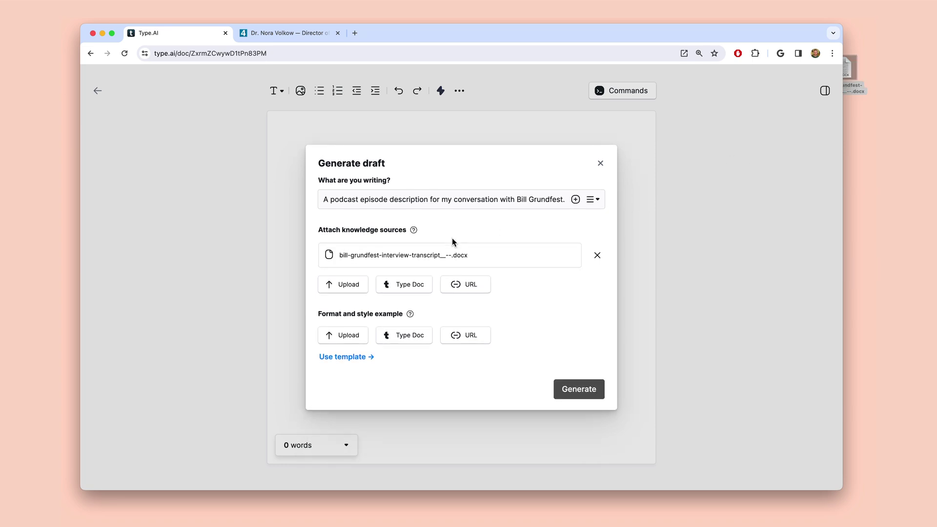
Add the tim.blog Nora Volkow episode page URL as the draft's style example
left_click(477, 340)
left_click(307, 32)
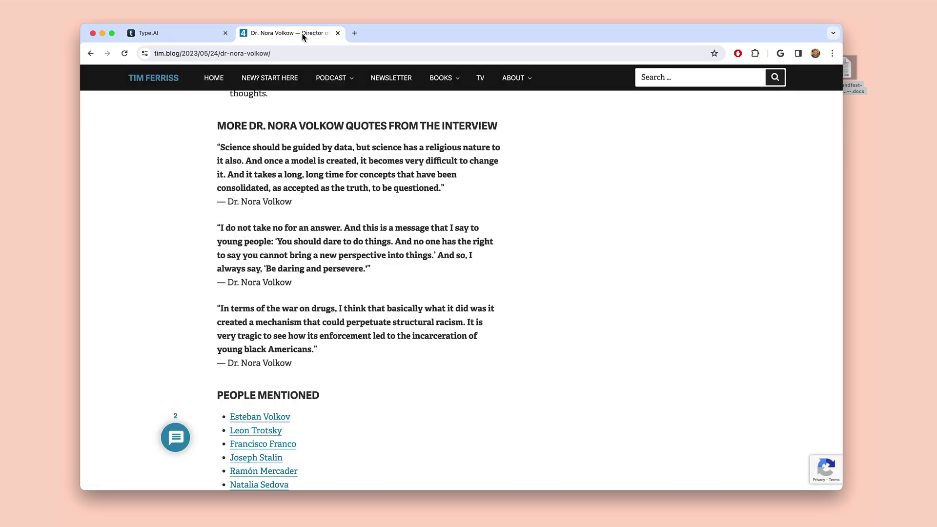
left_click(287, 53)
left_click(166, 32)
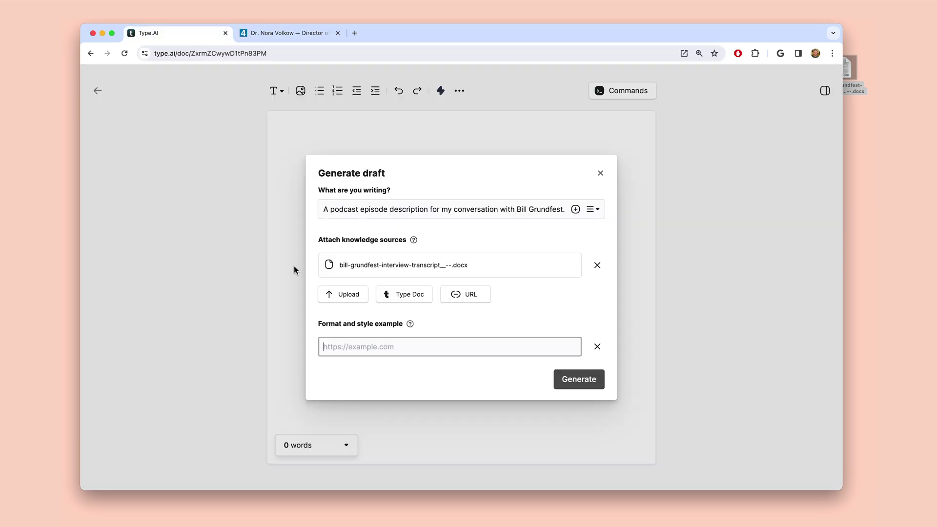
key("Return")
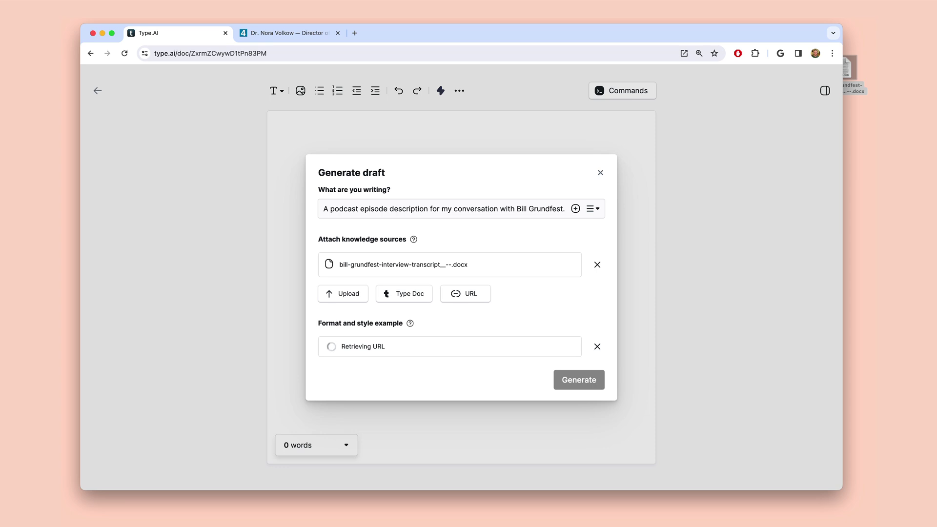
Generate the 673-word episode description, review its show notes and quotes, and select the sponsor placeholder
left_click(576, 383)
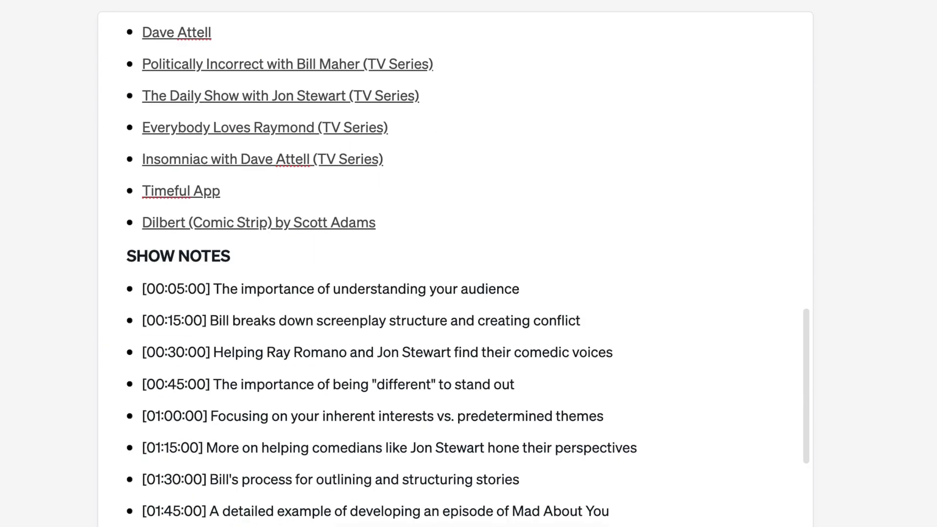
scroll(468, 271, "down", 5)
scroll(468, 271, "down", 6)
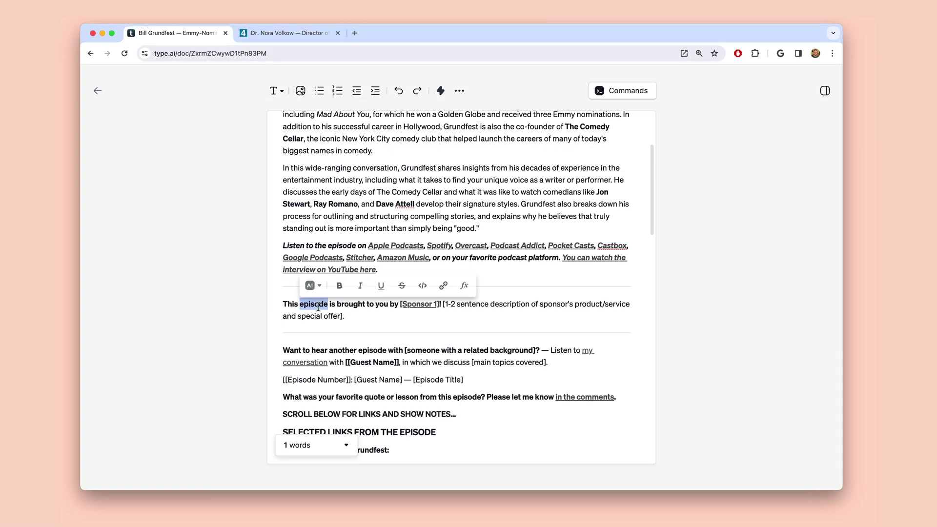
left_click(250, 282)
Rewrite the sponsor placeholder into a Wealthfront sponsor paragraph with a custom AI prompt and accept it
left_click(290, 312)
type("M")
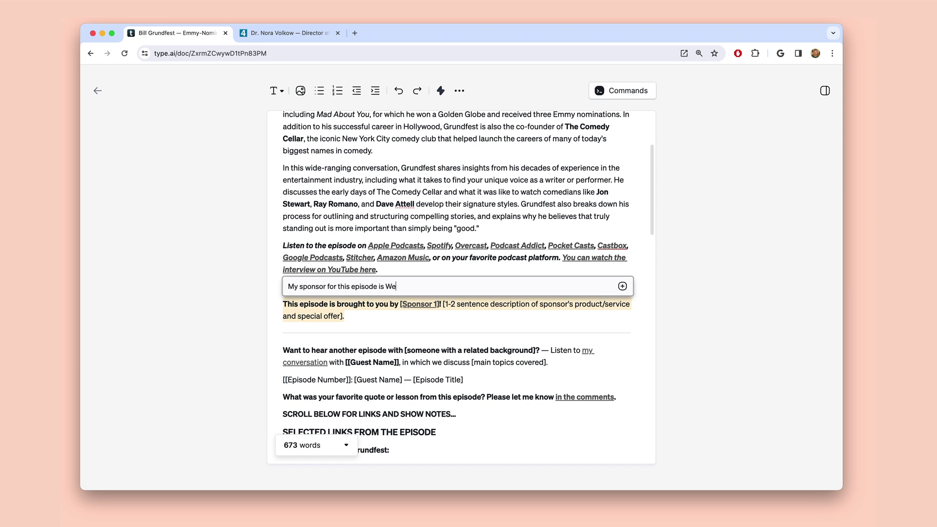
key("Return")
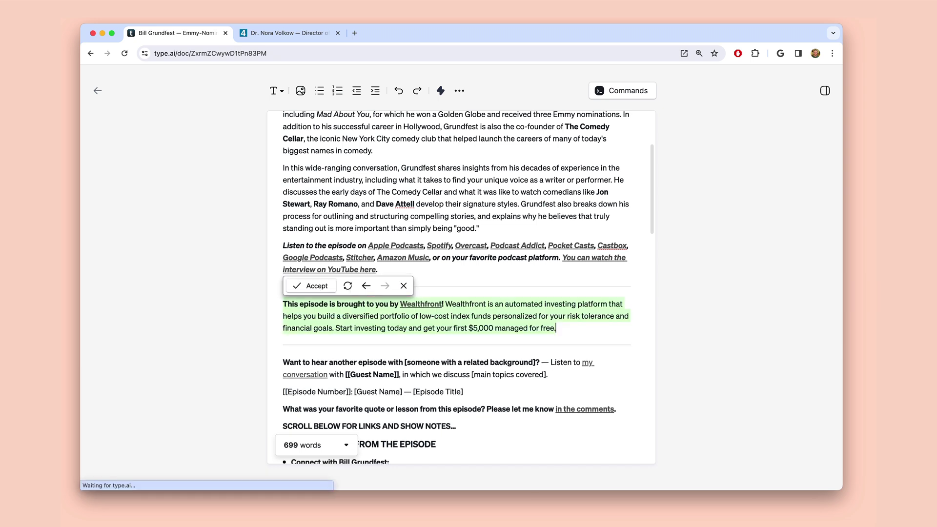
left_click(317, 285)
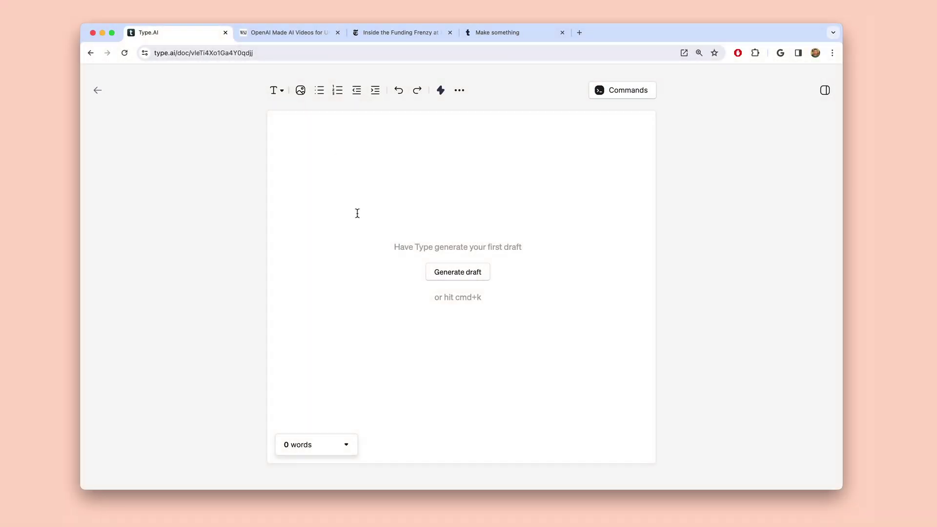
Start a newsletter draft request and add the WSJ Sora interview article link as a source
left_click(476, 276)
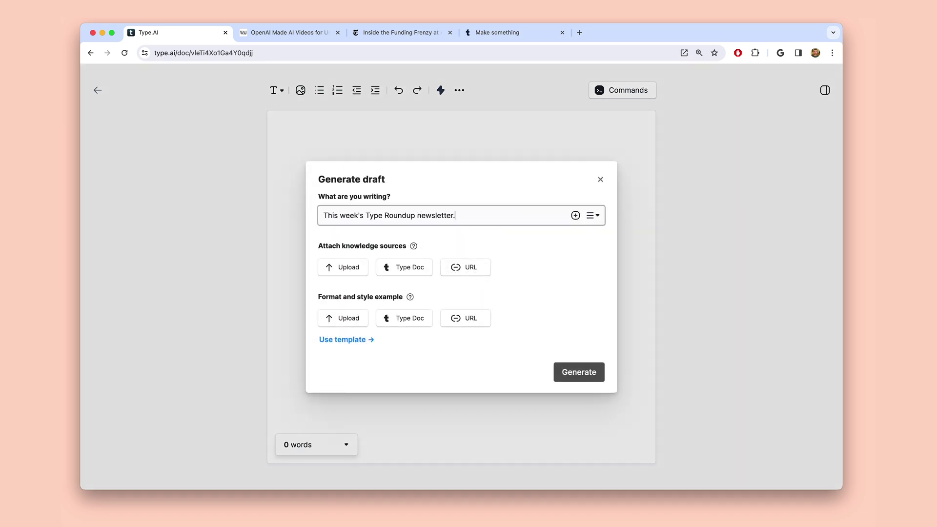
left_click(462, 268)
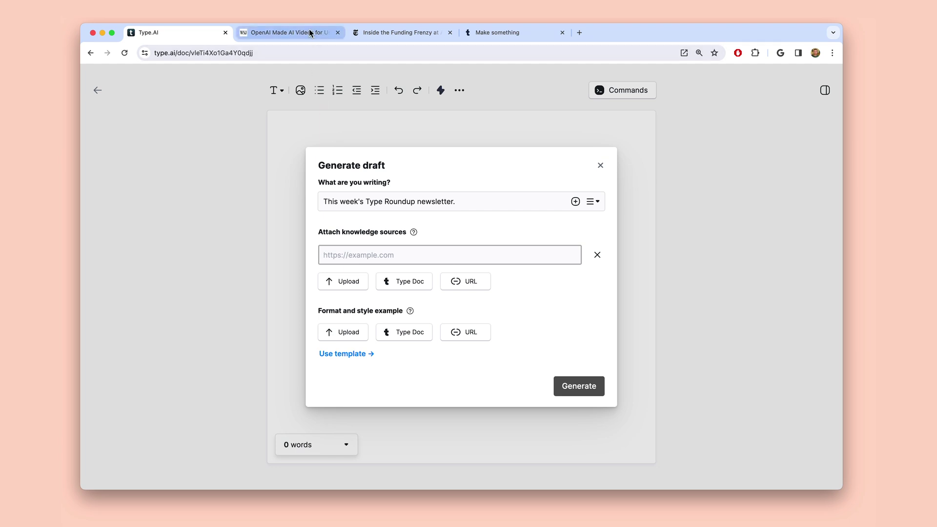
left_click(307, 32)
key("super+a")
key("super+c")
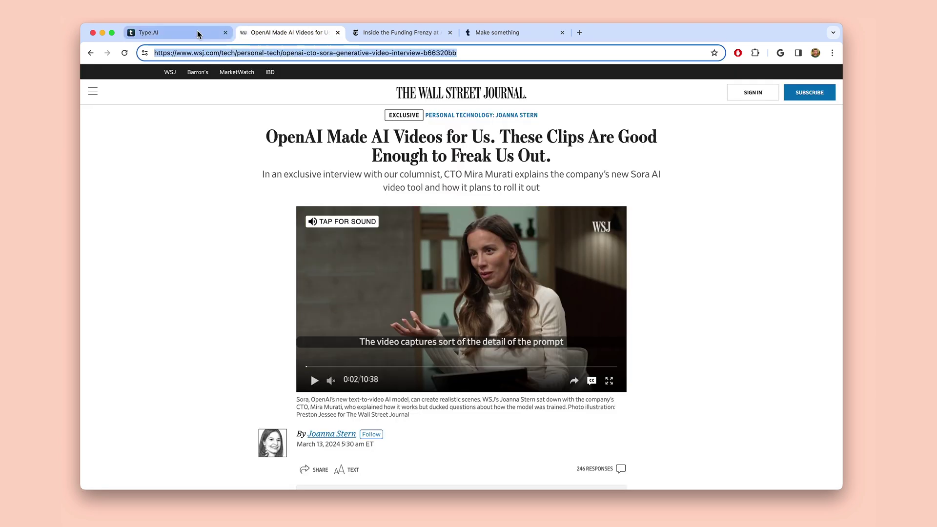
left_click(197, 33)
left_click(349, 255)
key("super+v")
key("Return")
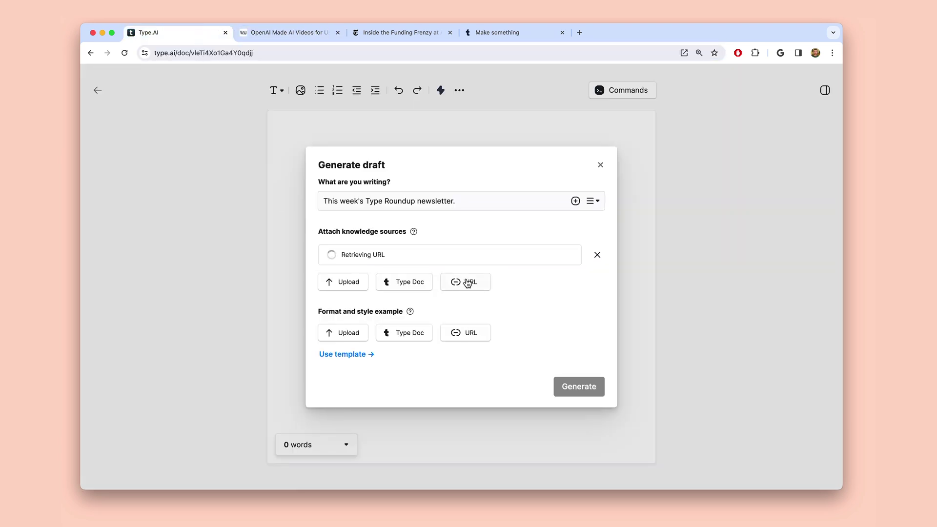
Add the NYT Anthropic funding article link as a second source
left_click(467, 282)
left_click(404, 40)
left_click(397, 52)
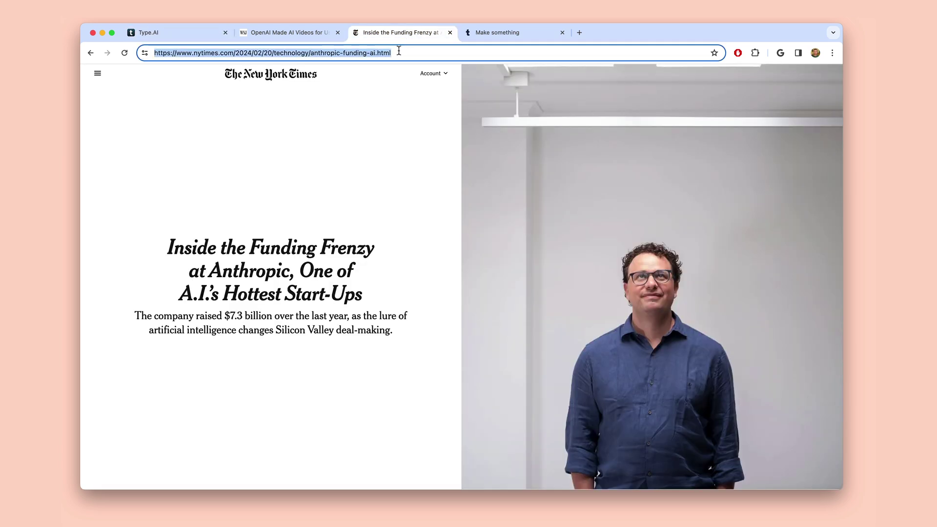
left_click(200, 32)
key("super+v")
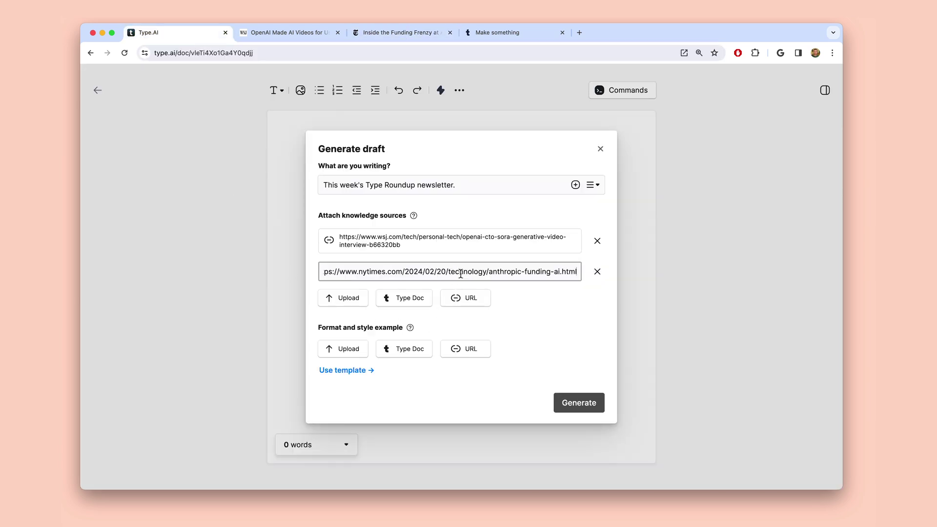
key("Return")
Add the Make something blog post link and choose Type Roundup #3 as the style example
left_click(458, 298)
left_click(512, 32)
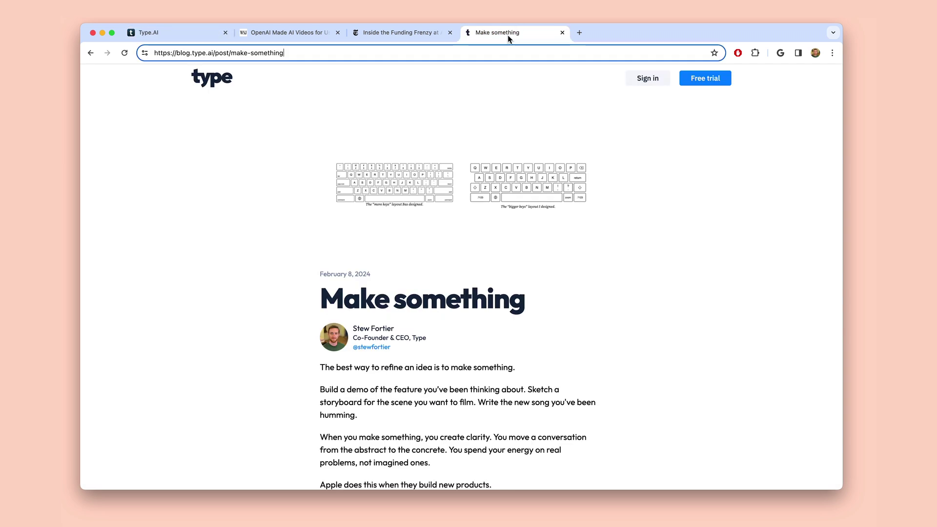
left_click(497, 50)
left_click(203, 33)
key("super+v")
key("Return")
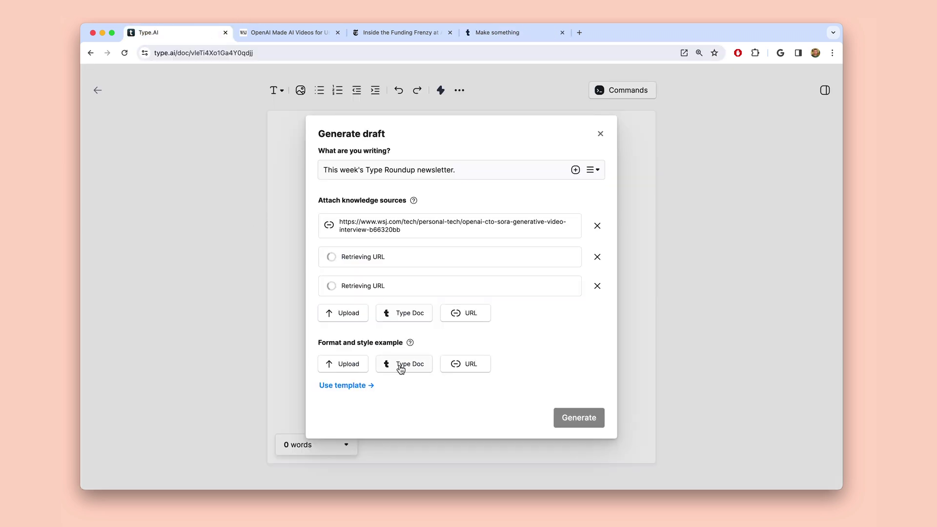
left_click(401, 366)
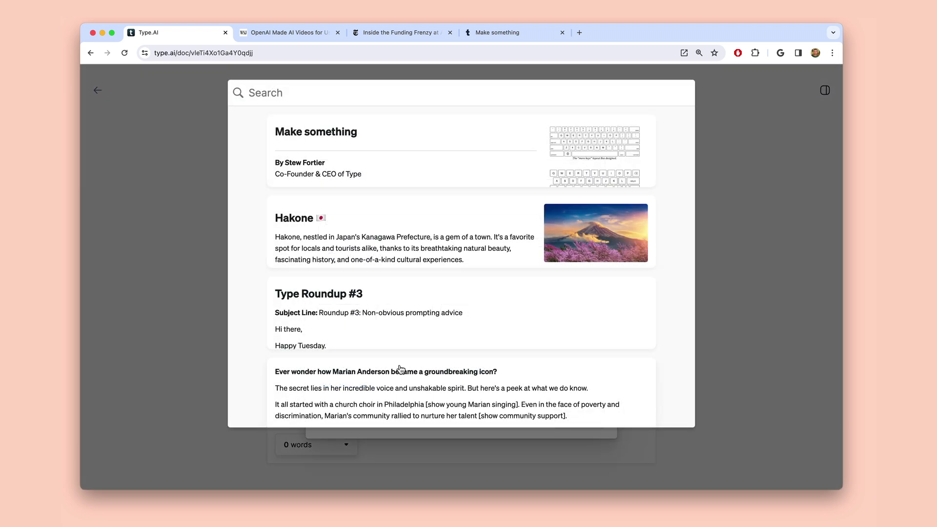
left_click(529, 299)
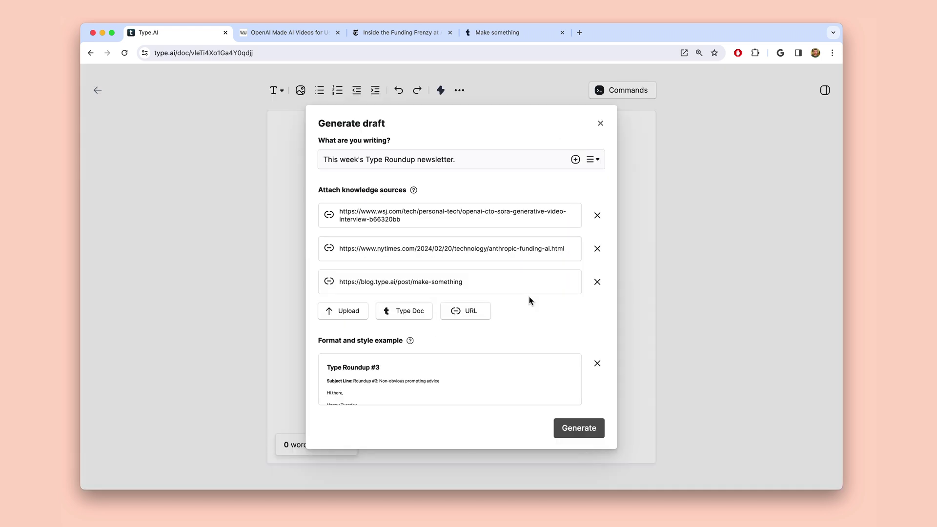
Generate and accept the Type Roundup #4 newsletter on Anthropic funding and OpenAI's video tool
left_click(573, 435)
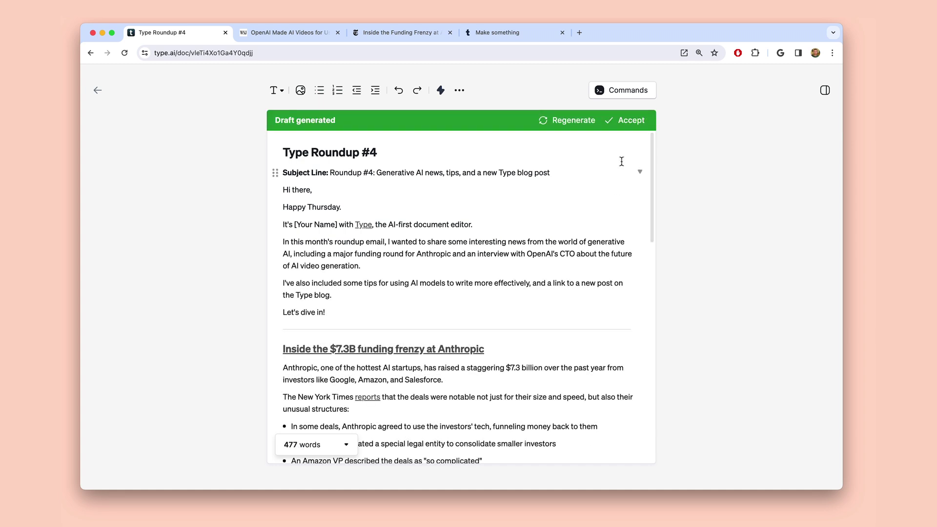
left_click(631, 123)
scroll(594, 288, "down", 6)
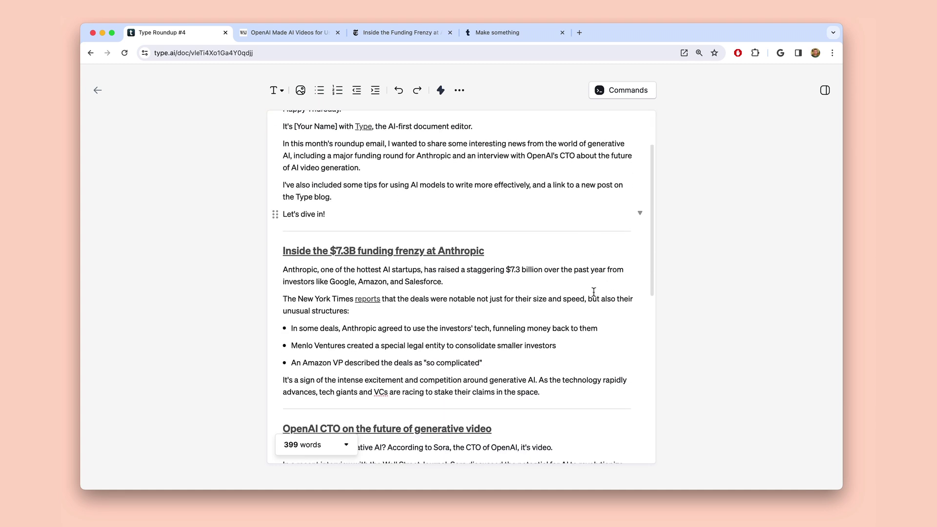
scroll(593, 292, "down", 3)
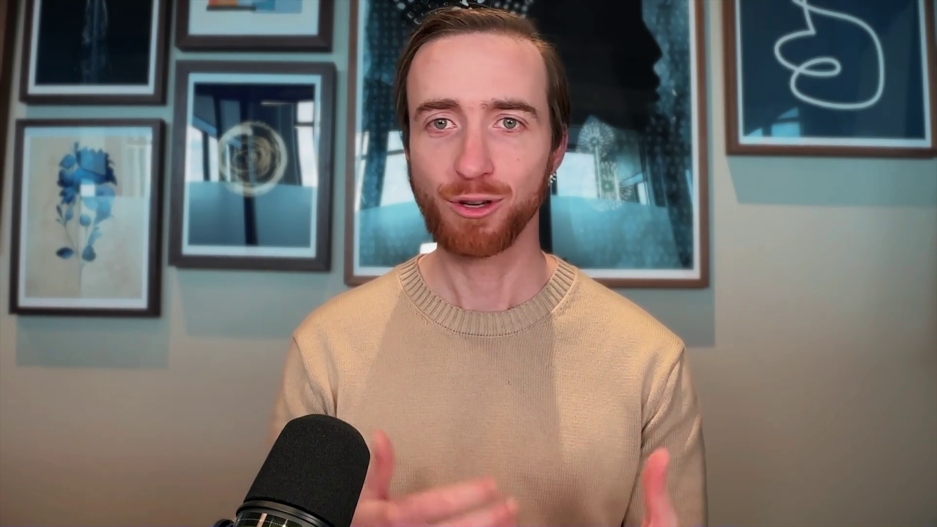
Enter the prompt 'A YouTube short about Marian Anderson.' and begin adding a URL source
type("A YouTube short about Marian Anderson.")
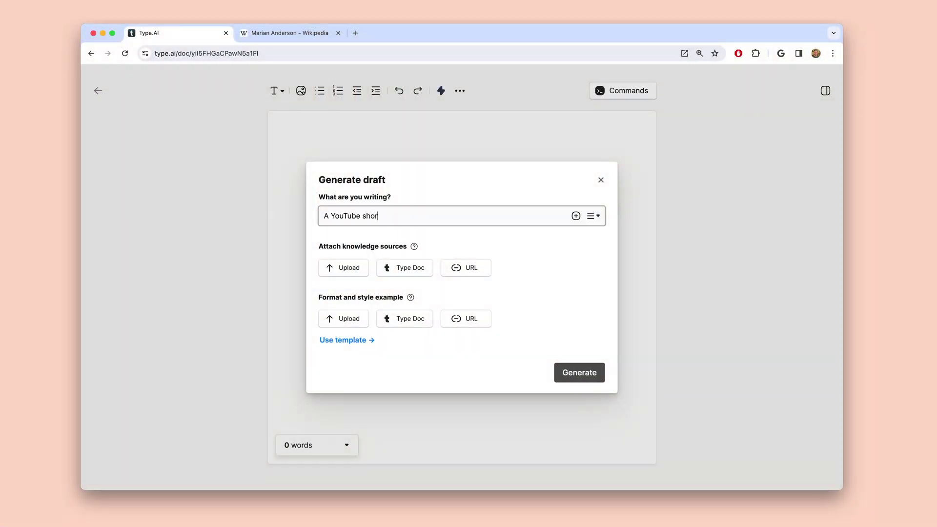
left_click(466, 268)
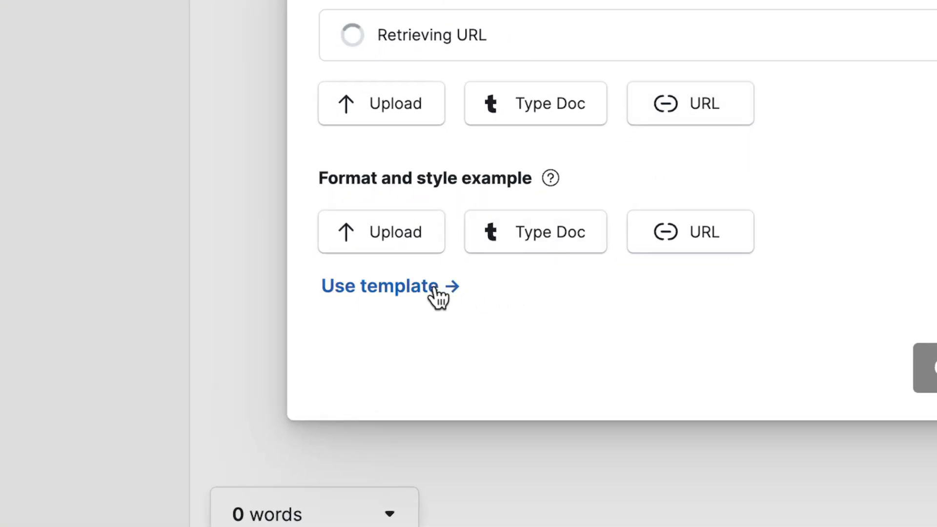
Browse the email, Case Study, Blog Post, LinkedIn and Twitter Thread templates as style candidates
left_click(433, 289)
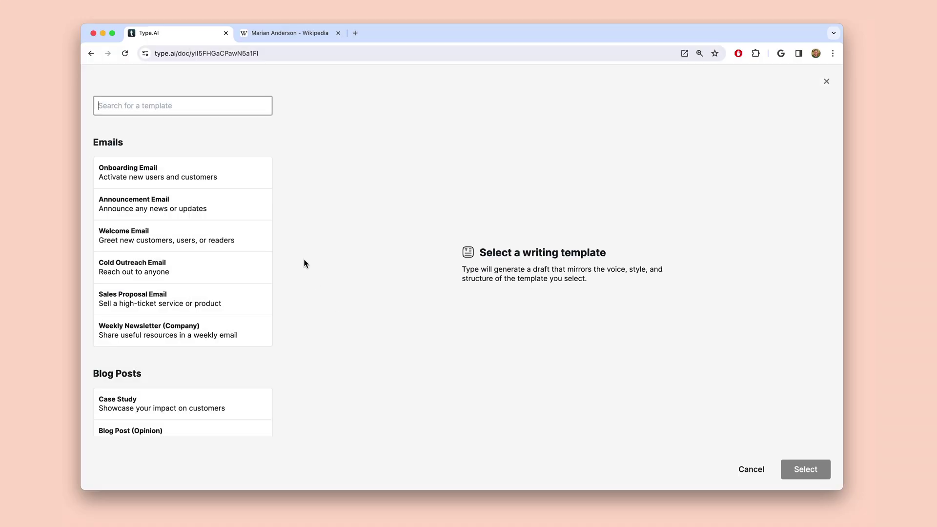
left_click(248, 177)
left_click(241, 238)
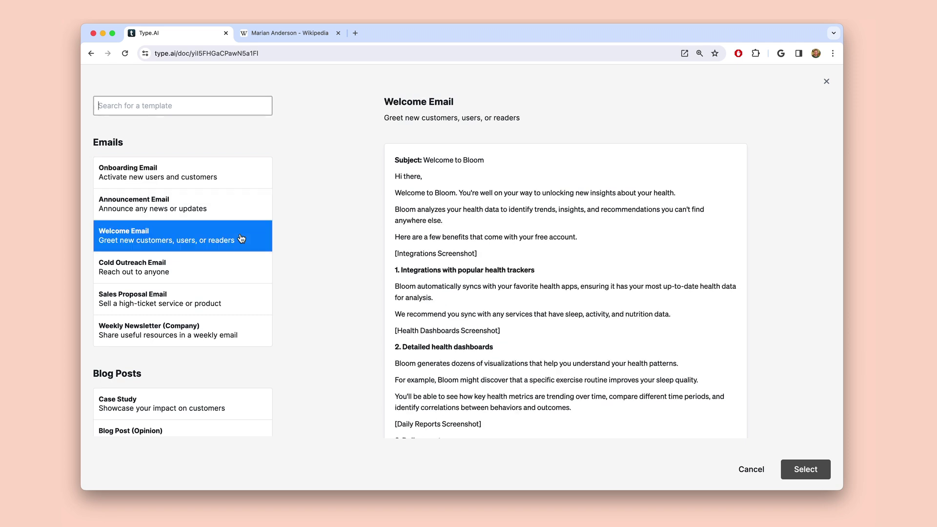
left_click(239, 273)
scroll(239, 272, "down", 4)
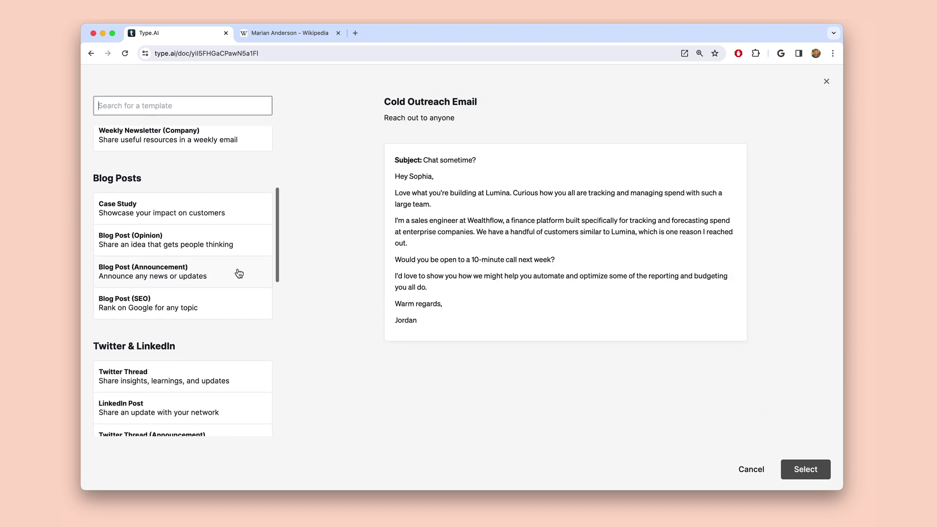
left_click(242, 209)
left_click(237, 296)
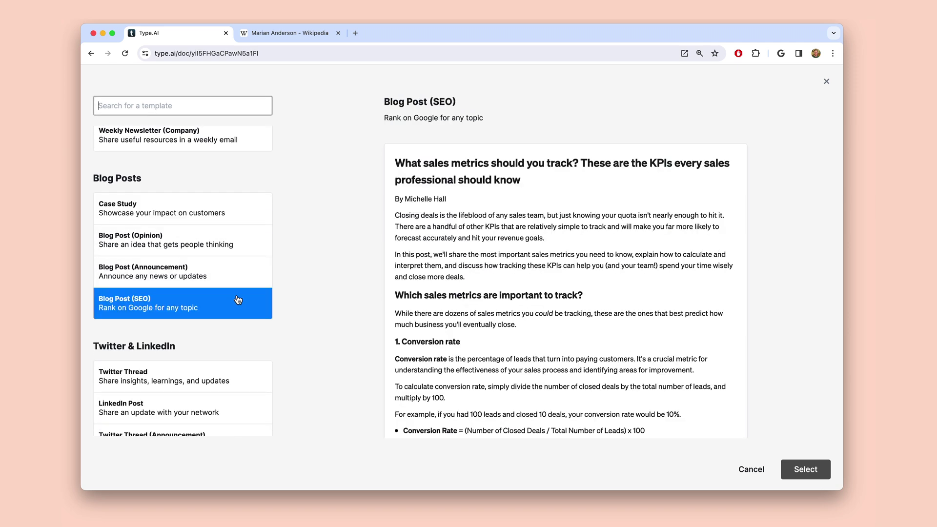
scroll(239, 268, "down", 4)
left_click(238, 243)
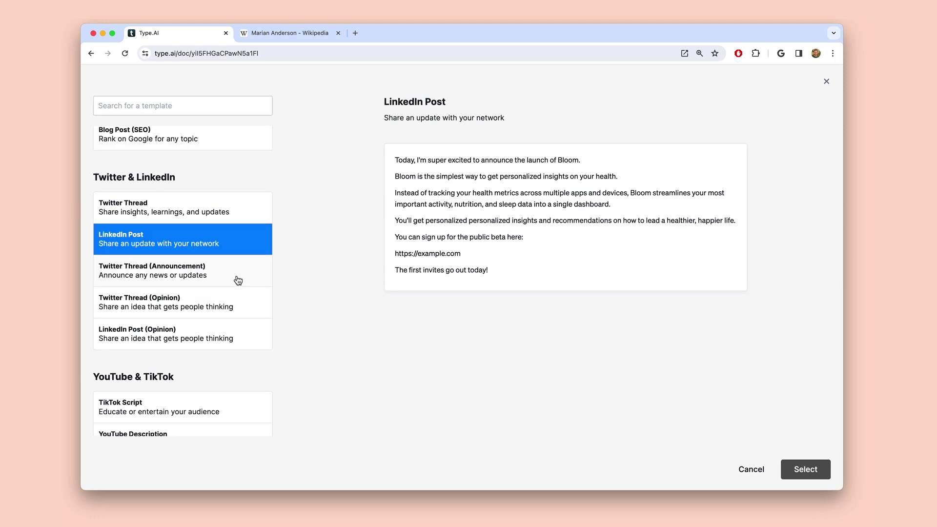
left_click(237, 279)
Compare TikTok and YouTube Short Script templates, select Educational, and generate the short script
scroll(236, 350, "down", 3)
left_click(236, 280)
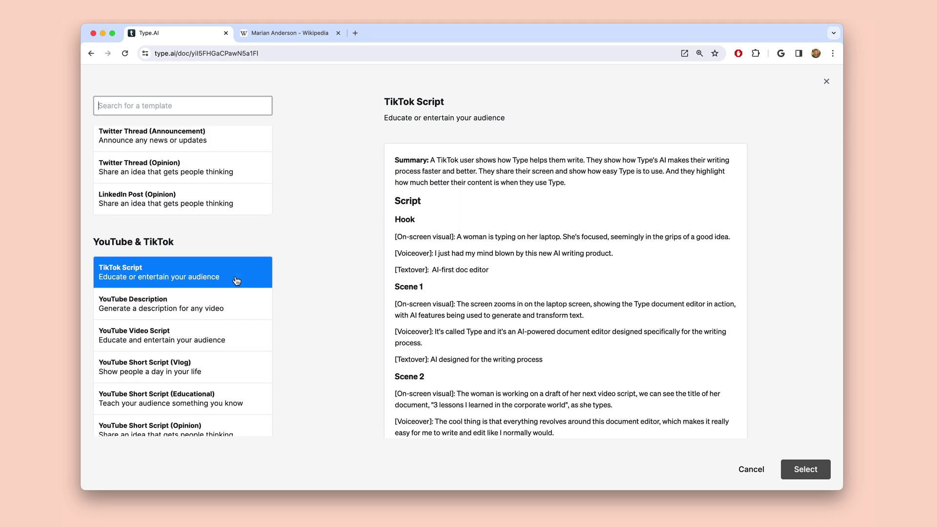
scroll(236, 279, "down", 3)
left_click(236, 218)
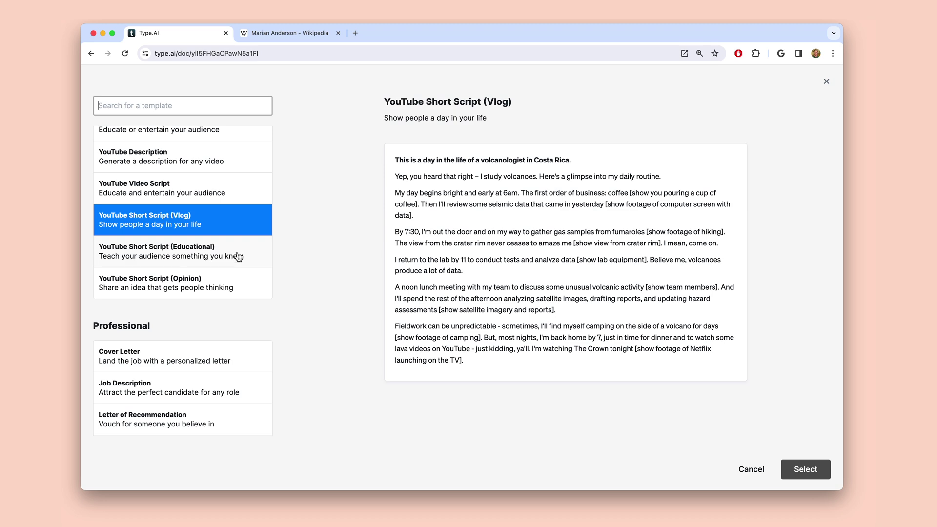
left_click(238, 257)
left_click(231, 284)
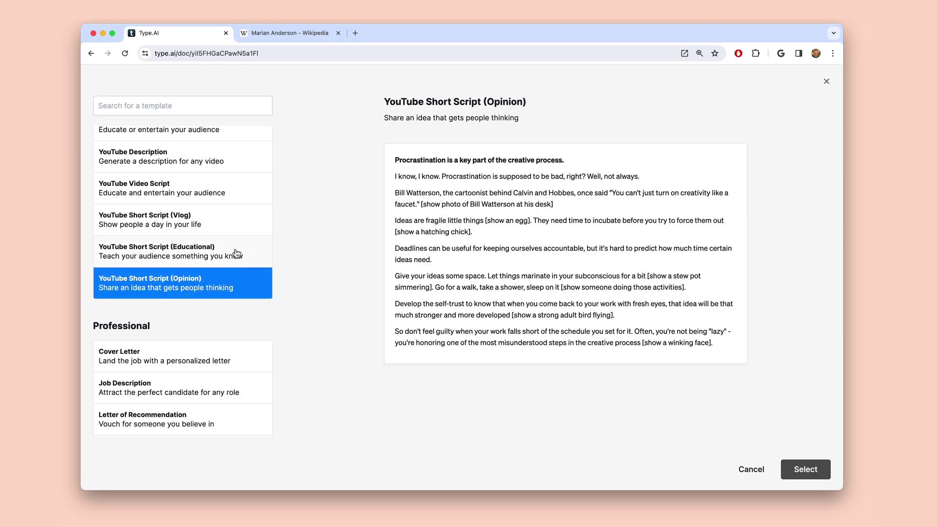
left_click(237, 253)
scroll(237, 253, "down", 1)
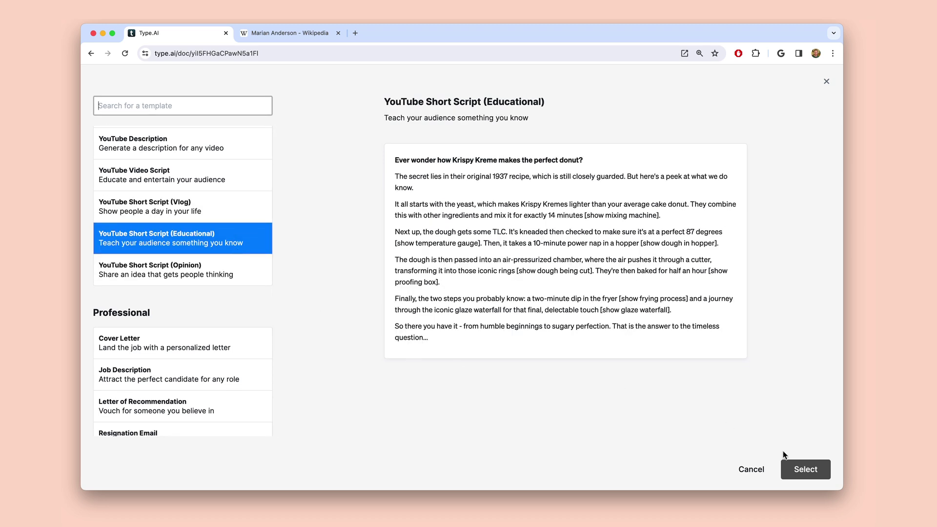
left_click(806, 469)
left_click(600, 403)
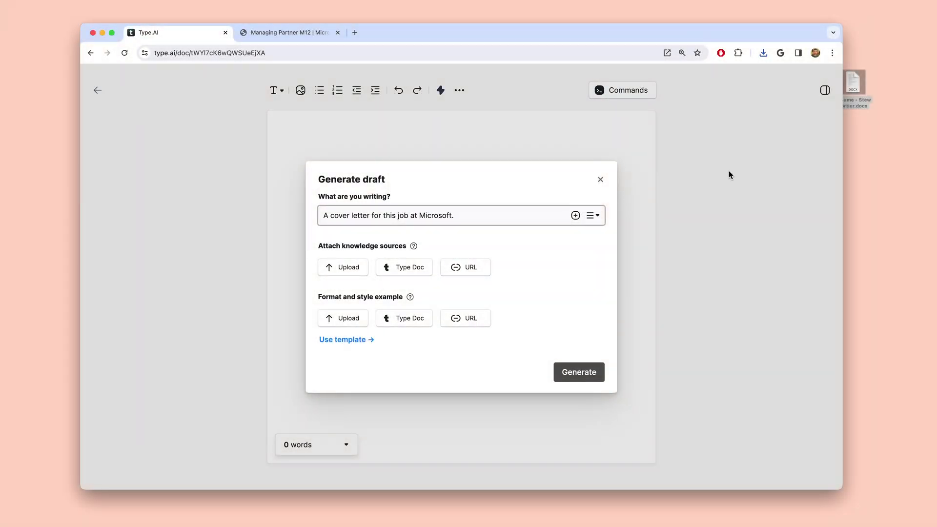
Attach the résumé .docx and the Microsoft M12 Managing Partner job posting URL as sources
left_click_drag(855, 81, 397, 236)
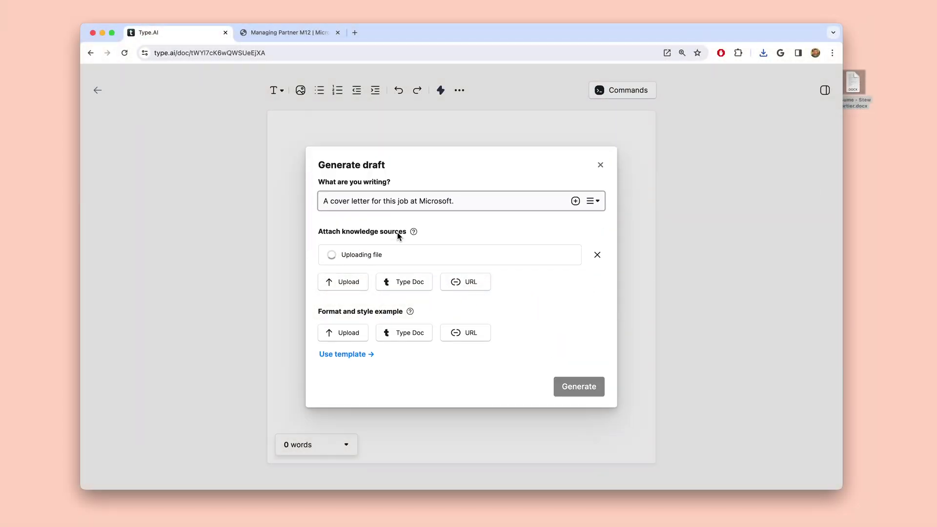
left_click(303, 34)
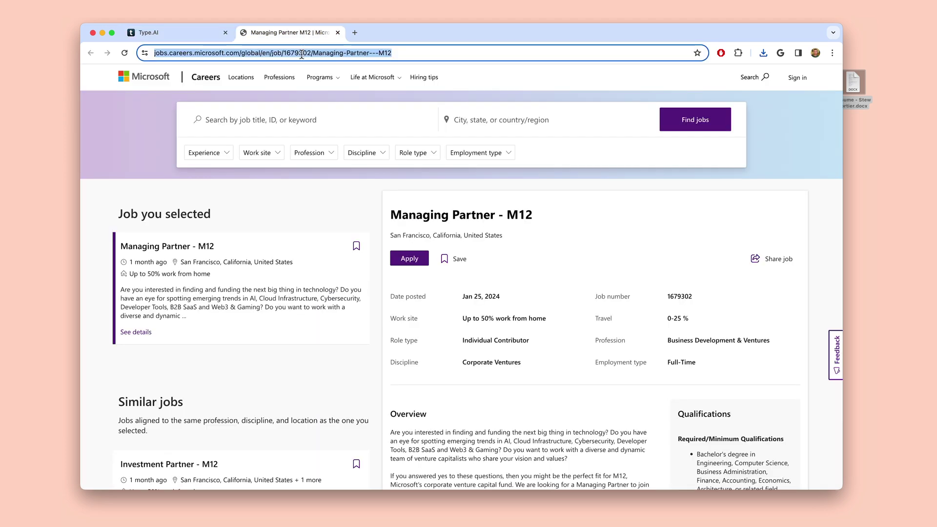
left_click(173, 32)
left_click(469, 284)
key("super+v")
key("Return")
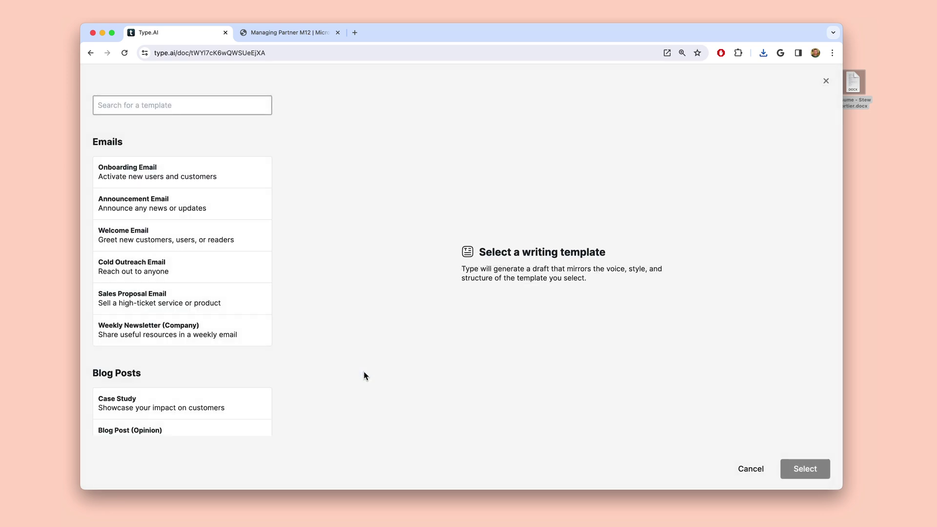
Select the Professional Cover Letter template as style example and generate the 455-word M12 cover letter
scroll(241, 268, "down", 5)
scroll(245, 271, "down", 14)
scroll(245, 271, "down", 10)
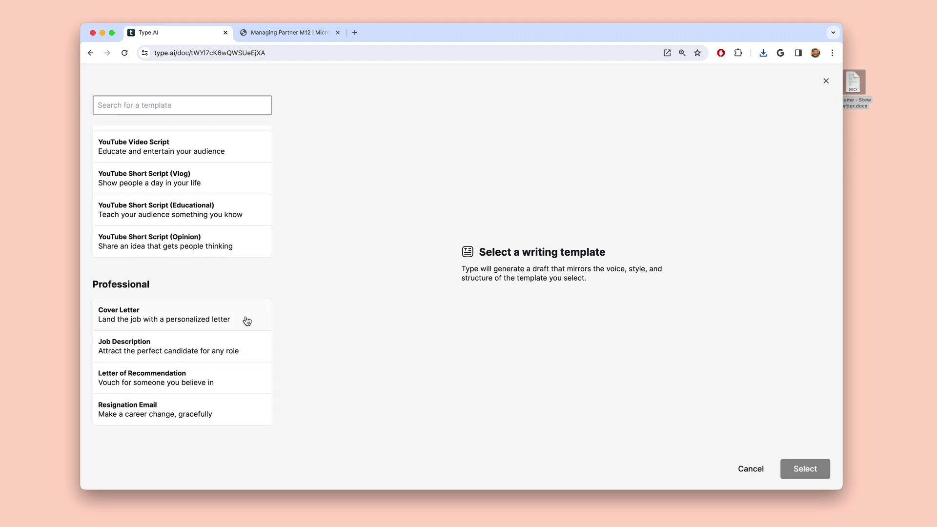
left_click(246, 321)
scroll(715, 352, "down", 5)
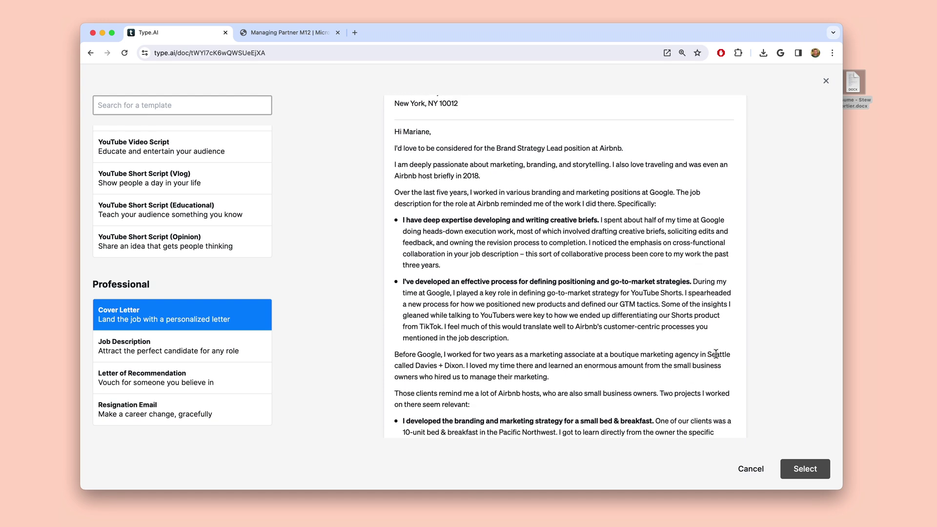
scroll(715, 353, "down", 6)
scroll(715, 353, "down", 2)
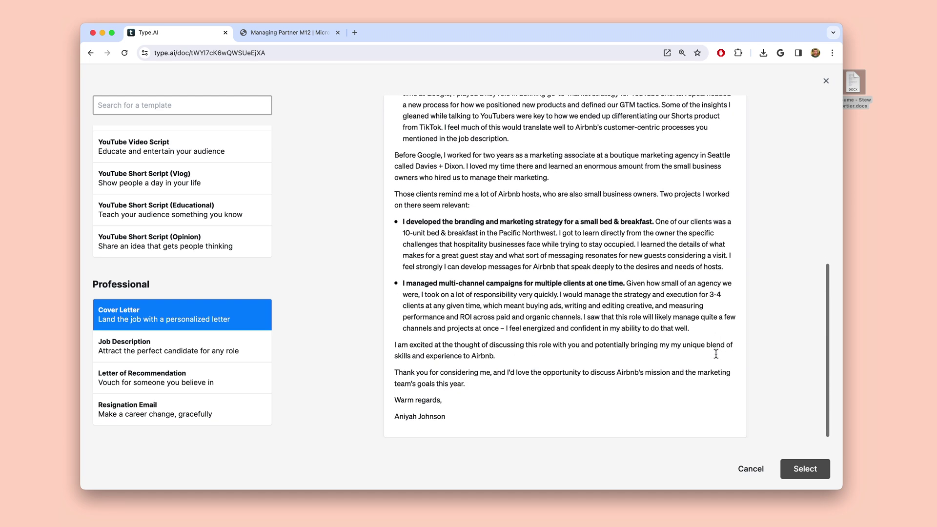
left_click(819, 472)
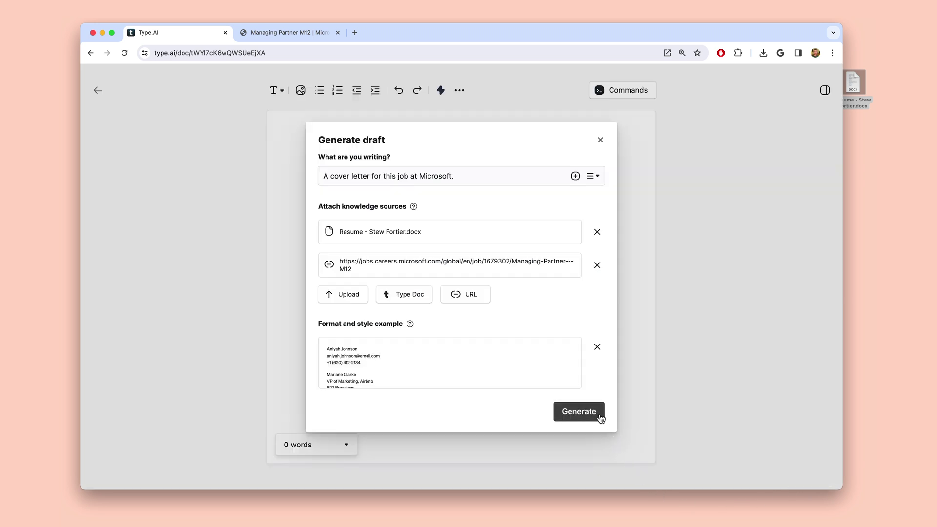
left_click(579, 412)
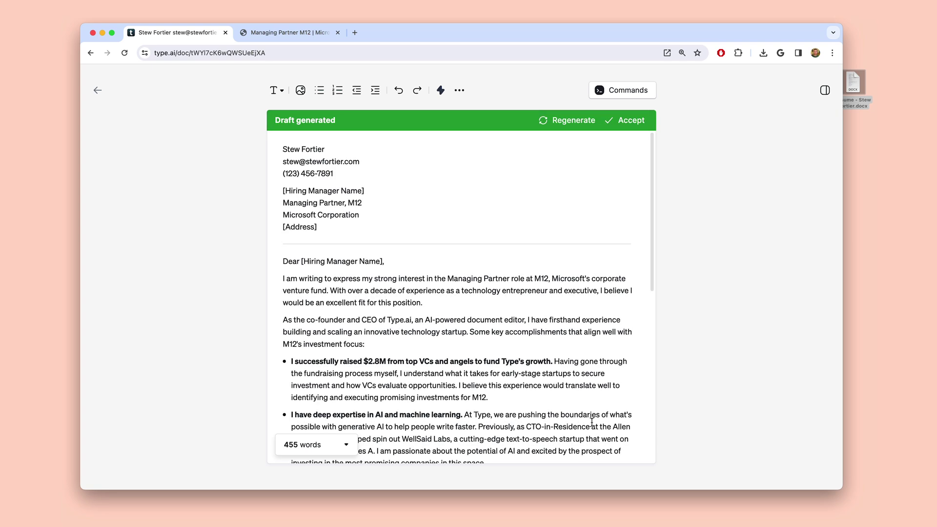
Scroll through the generated Microsoft cover letter to review it
scroll(591, 422, "down", 5)
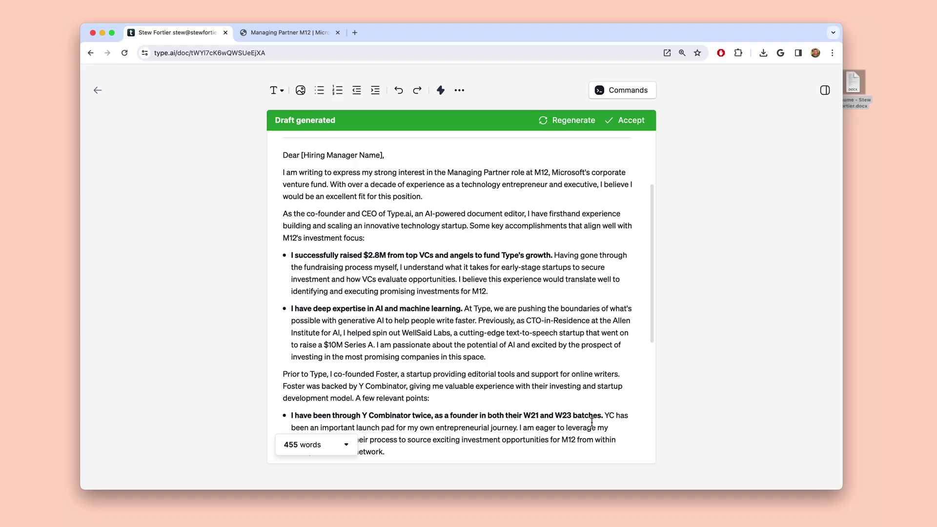
scroll(591, 422, "down", 5)
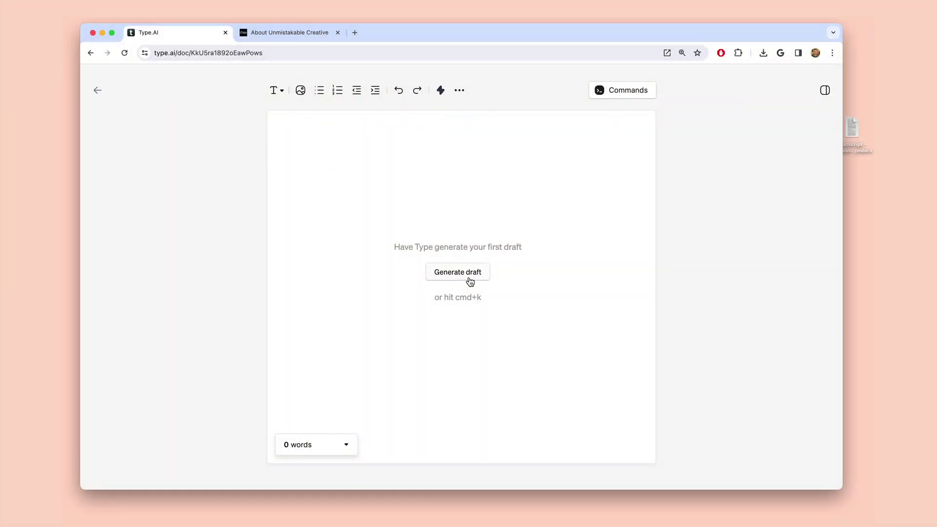
Request a draft of a case study on how the interviewee uses Type, attaching the interview transcript .docx
left_click(469, 281)
type("A case study on how Sri")
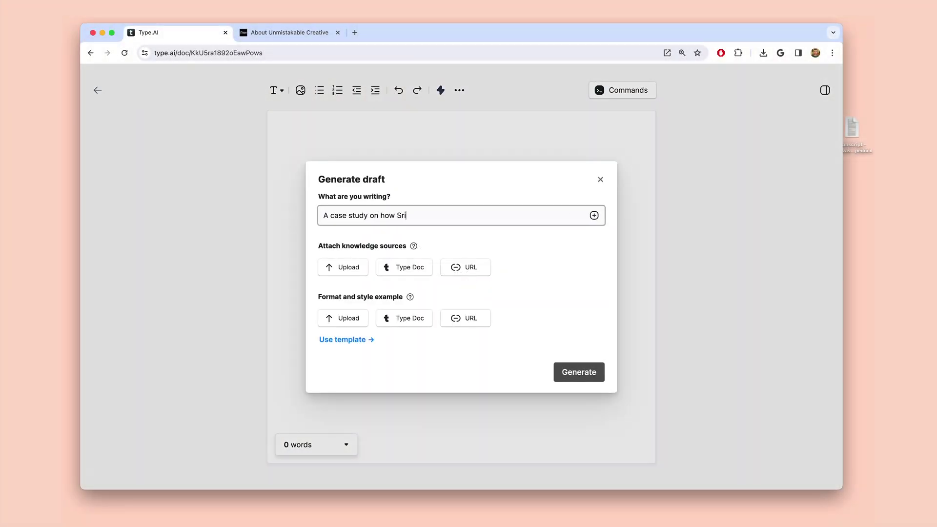
type("nivas Rao uses Type.")
left_click_drag(854, 128, 430, 227)
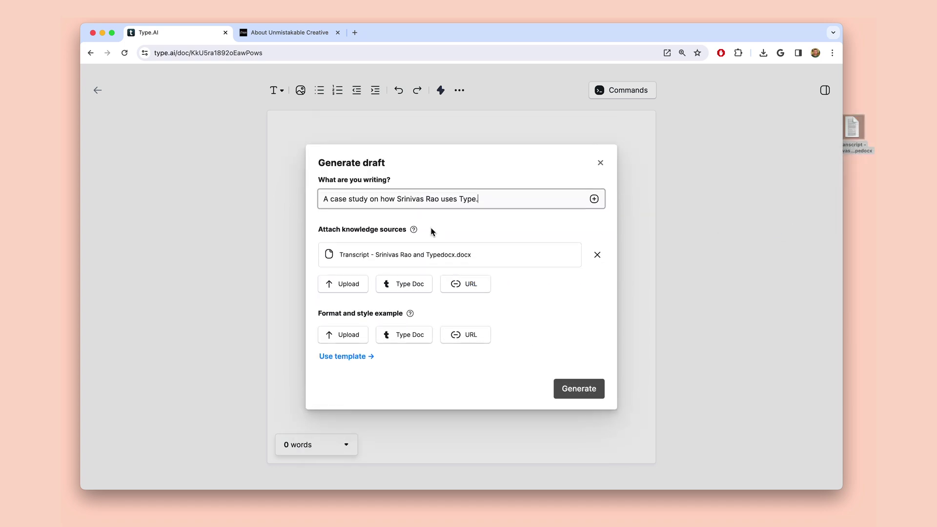
Add type.ai and unmistakablecreative.com/company/ as link sources, then pick a template as style example
left_click(456, 284)
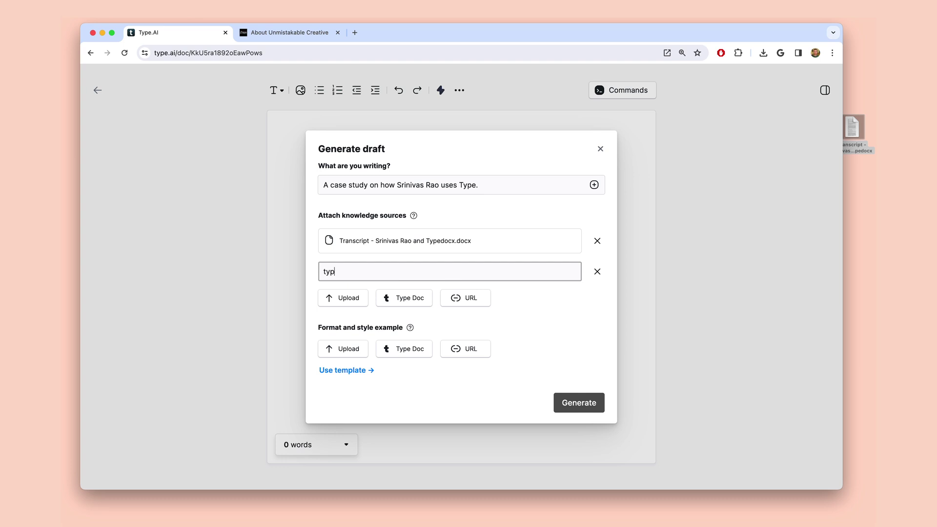
key("Return")
left_click(454, 300)
type("https://unmistakablecreative.com/company/")
key("Return")
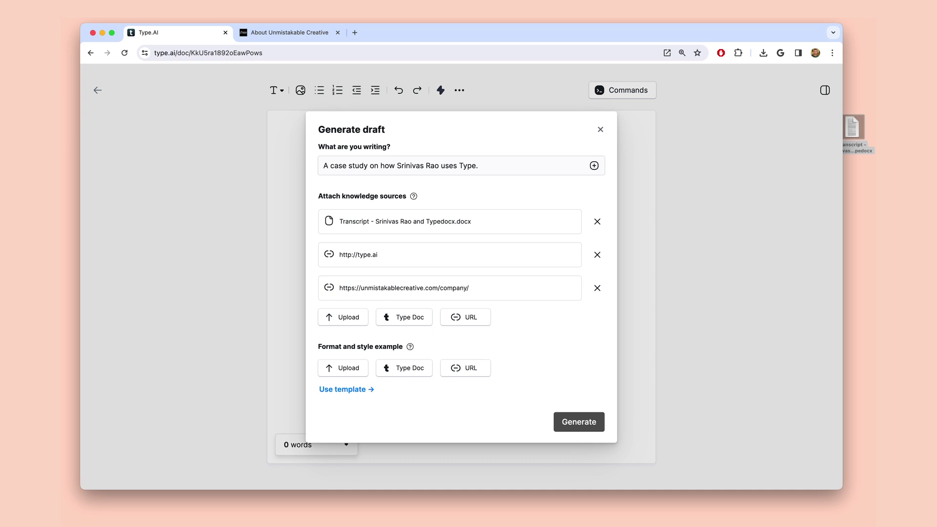
left_click(354, 389)
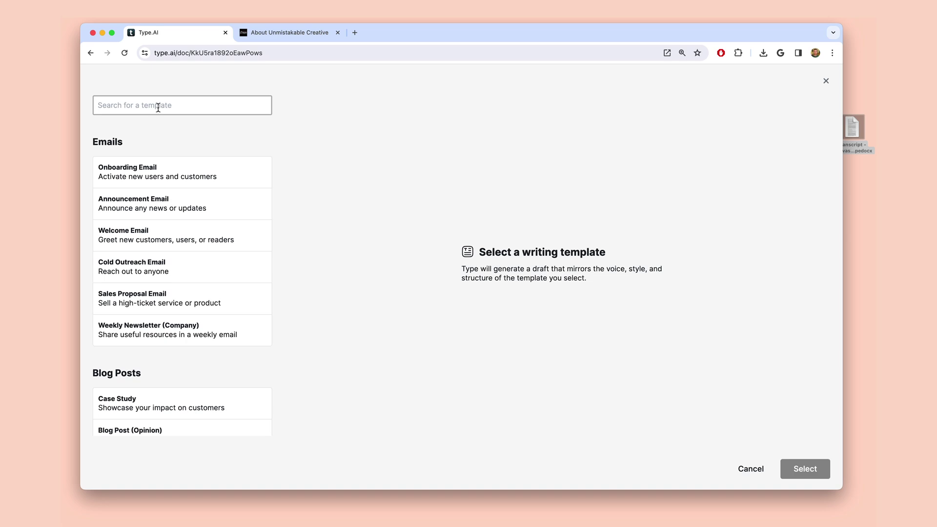
Select the Case Study template from a 'case study' search and generate the draft
type("case study")
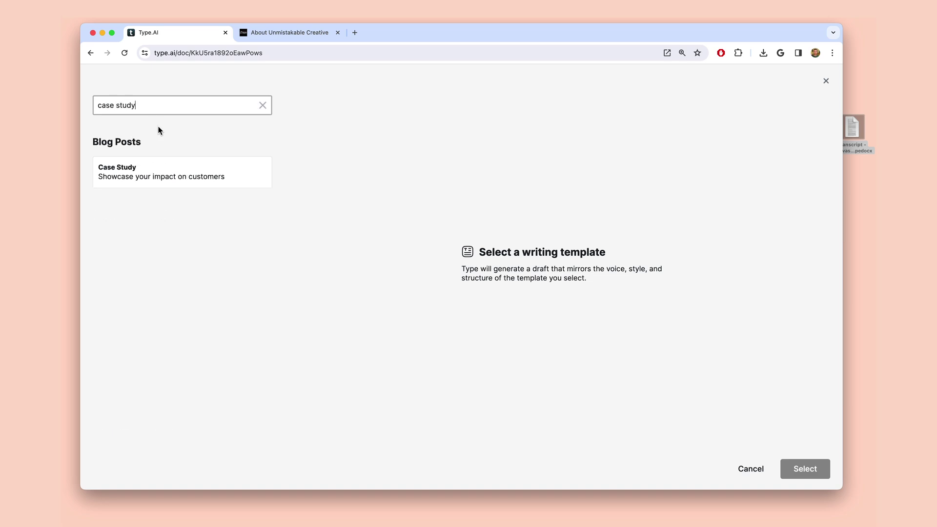
left_click(215, 179)
scroll(676, 326, "down", 10)
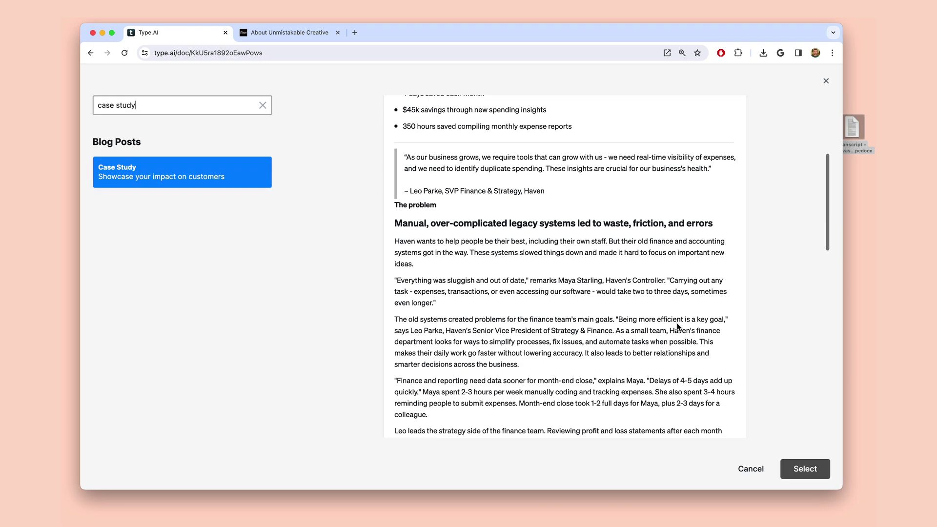
left_click(811, 469)
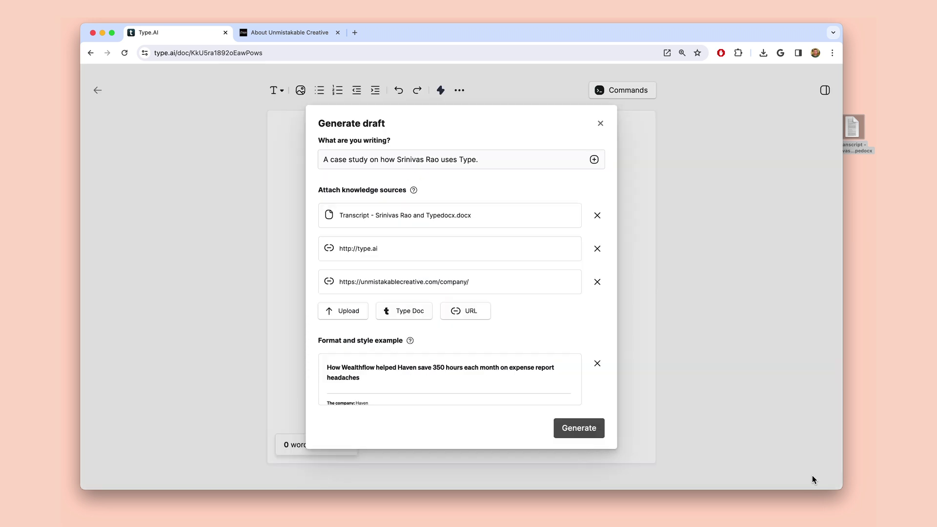
left_click(591, 432)
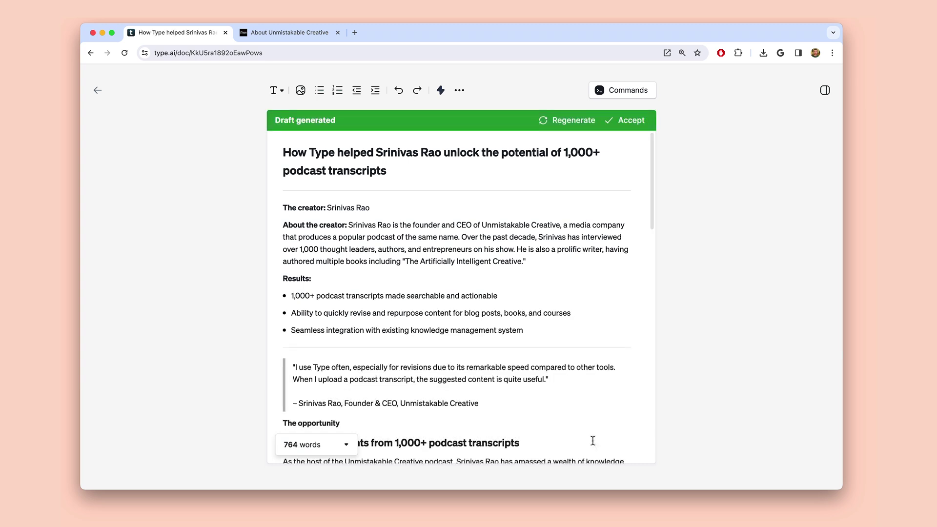
scroll(593, 440, "down", 5)
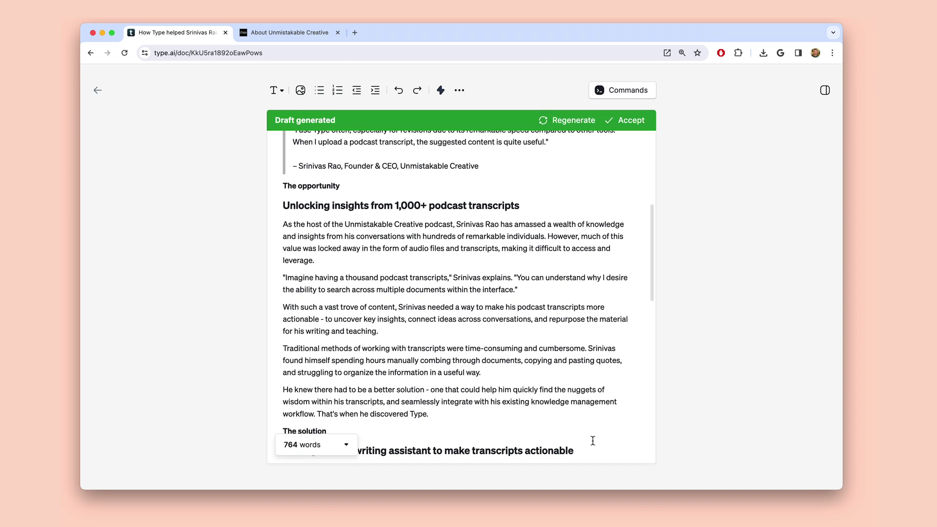